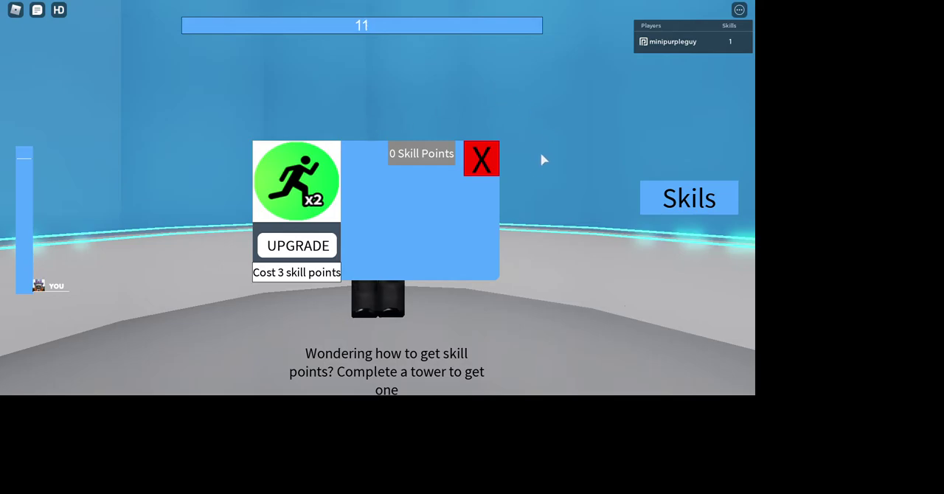
Step: Close the skill upgrade panel with its red X so the countdown round resumes
left_click(481, 160)
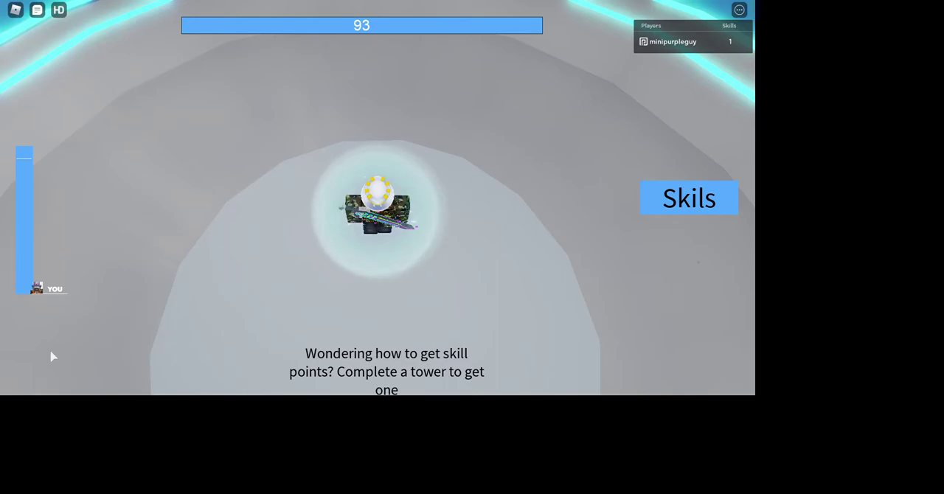
Step: Walk the avatar to the lattice tower and jump onto its structure
left_click_drag(360, 240, 377, 198)
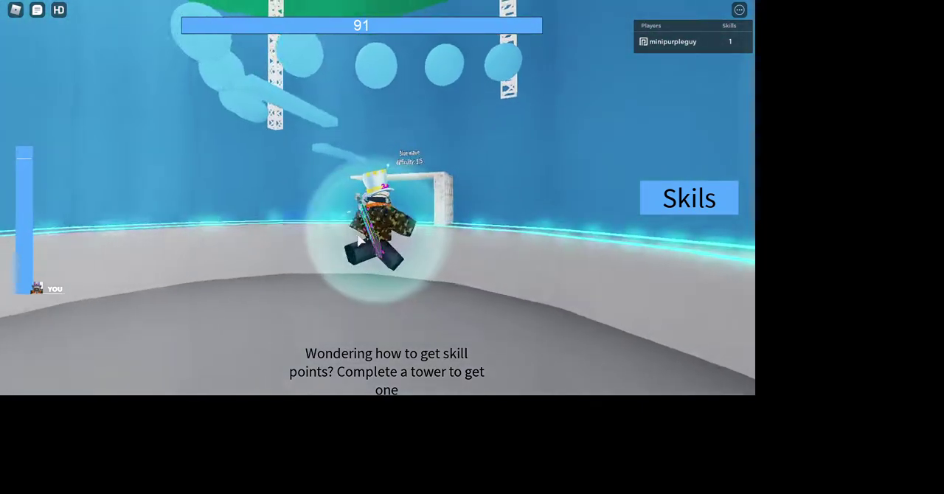
key("w")
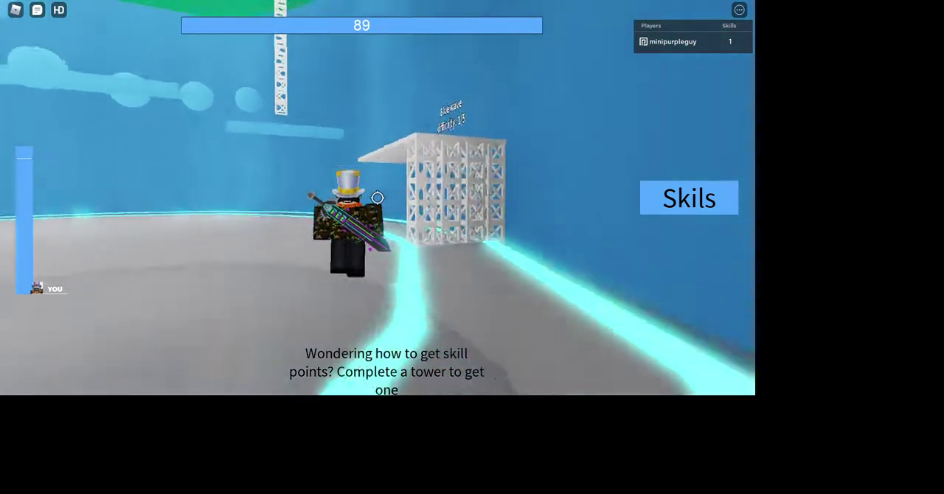
key("space")
key("w")
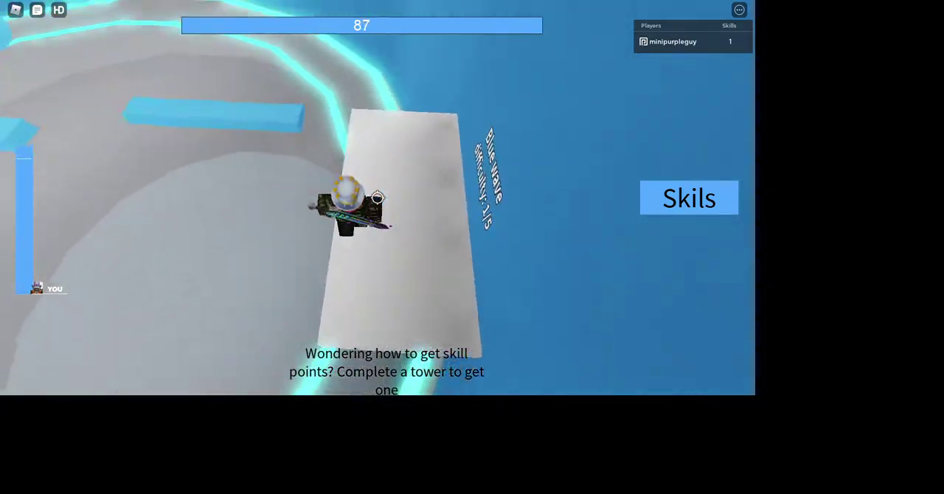
left_click_drag(377, 198, 377, 197)
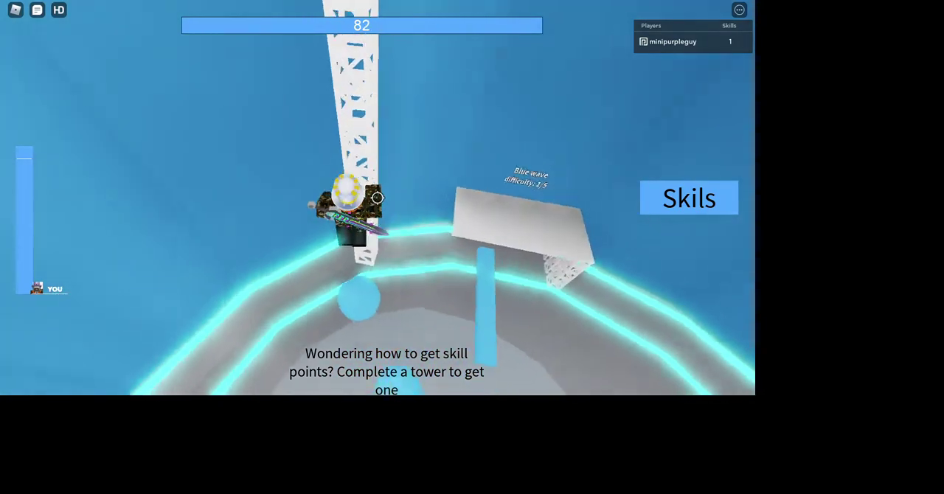
Step: Climb the white truss onto the green platform and cross to the grey pad
key("w")
left_click_drag(377, 198, 377, 197)
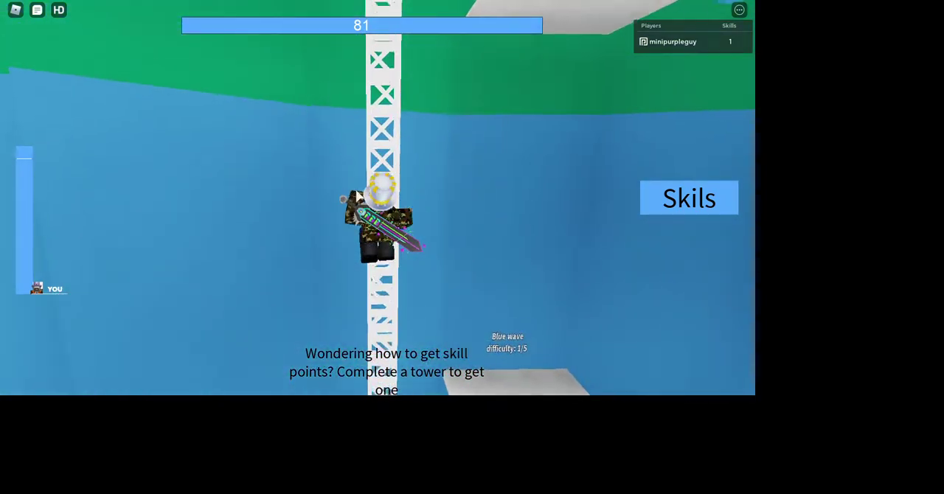
key("w")
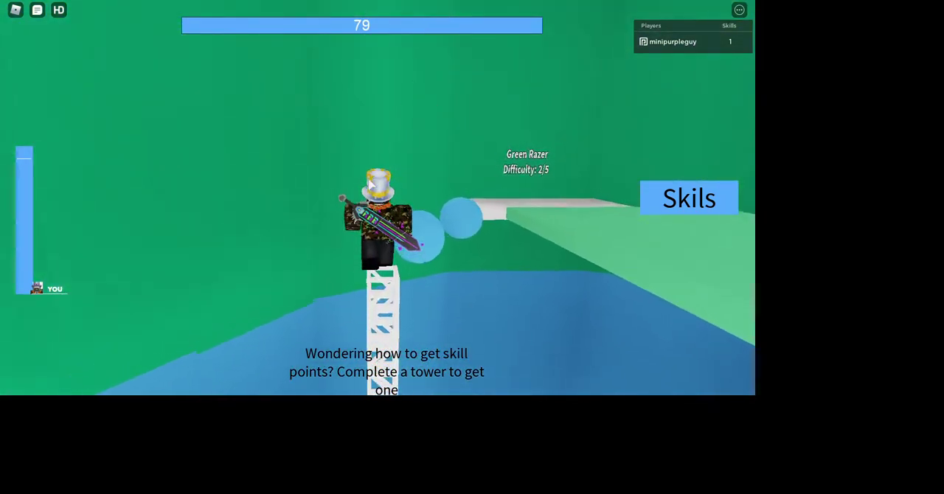
key("w")
left_click_drag(377, 198, 377, 198)
key("w")
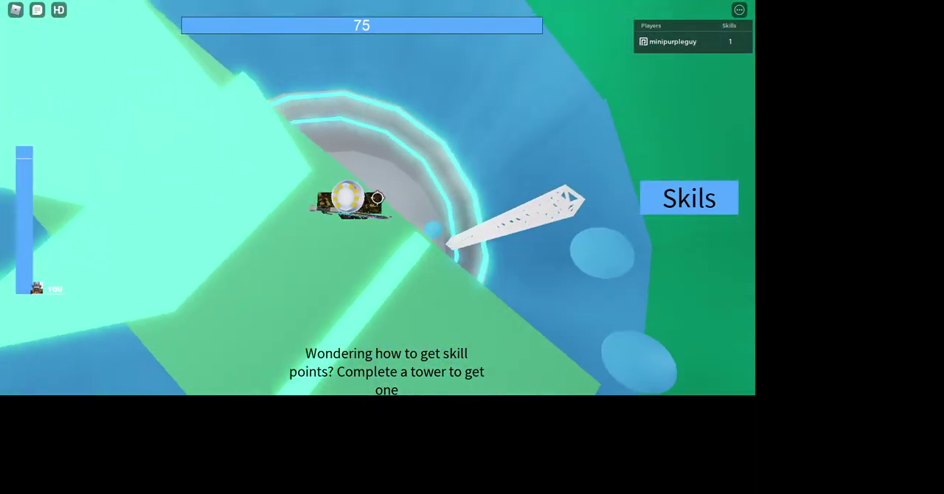
key("w")
left_click_drag(377, 198, 377, 198)
key("w")
key("w")
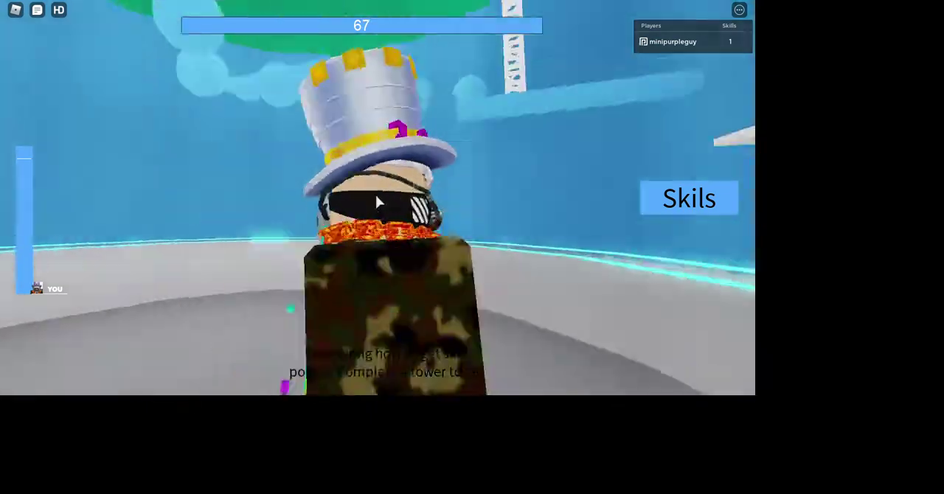
scroll(376, 195, "down", 5)
Step: Move through the white tower, climb the next platforms, and drop into the grey bowl
key("w")
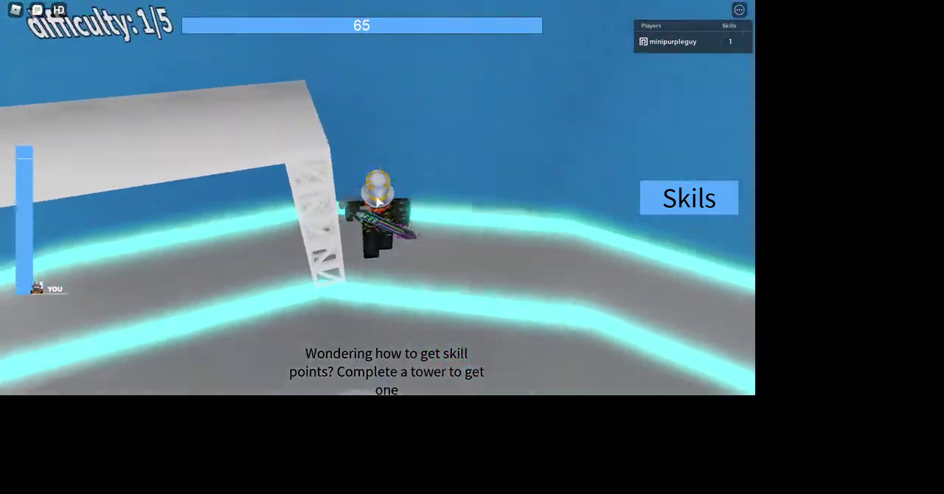
key("w")
left_click_drag(377, 198, 377, 198)
key("w")
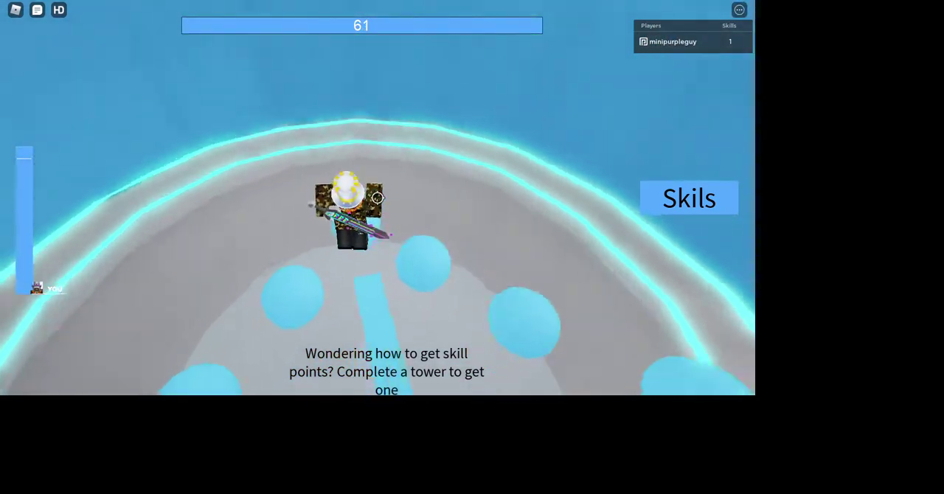
key("w")
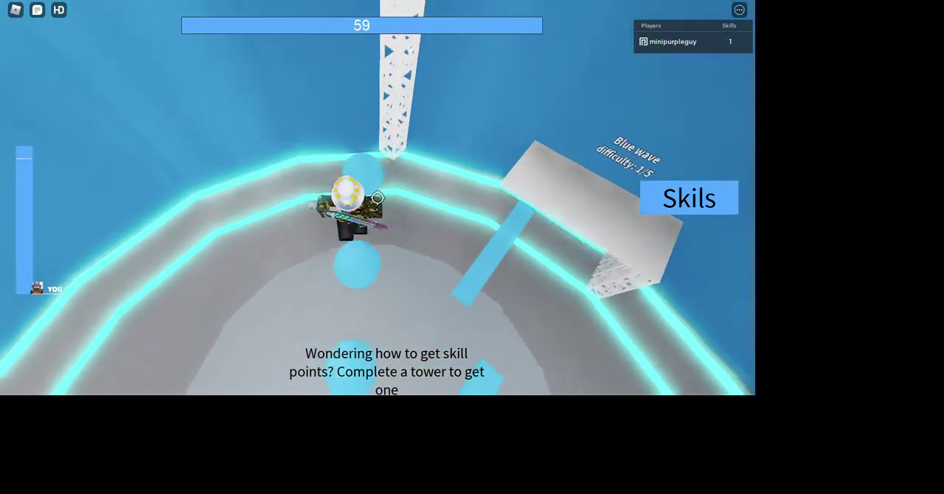
key("w")
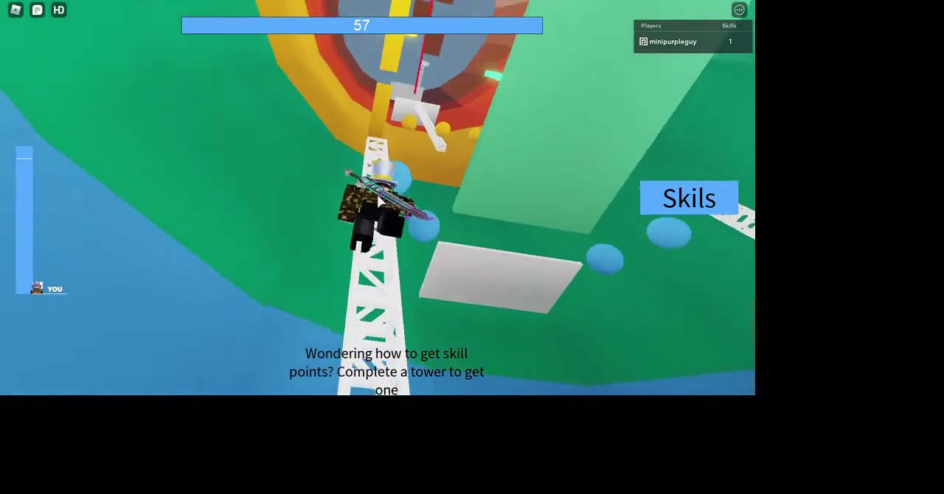
key("w")
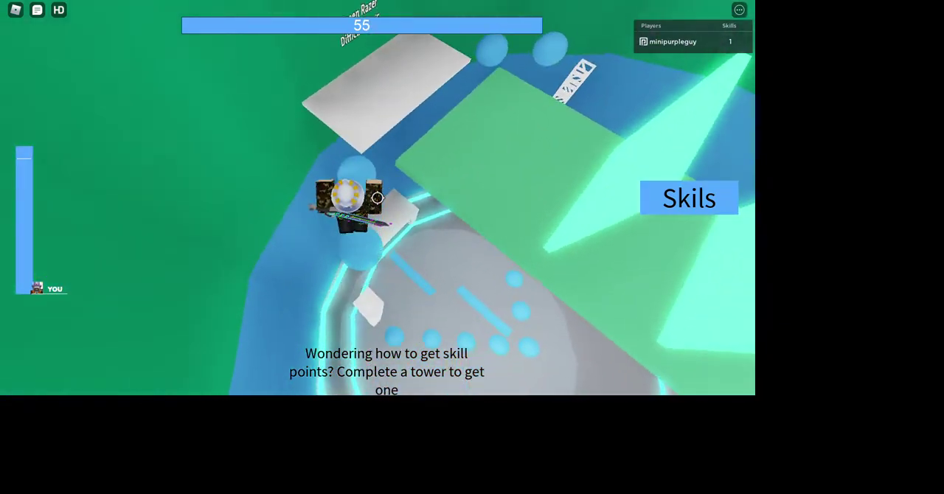
key("w")
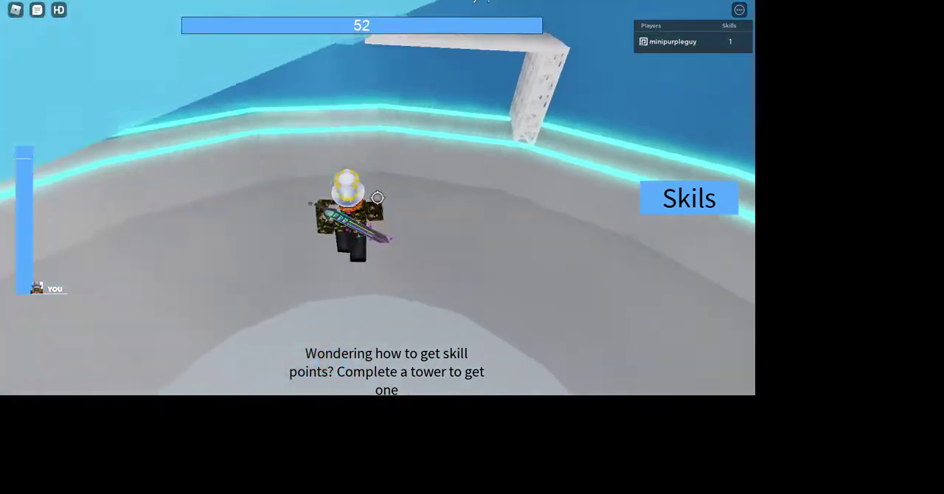
left_click_drag(377, 197, 377, 198)
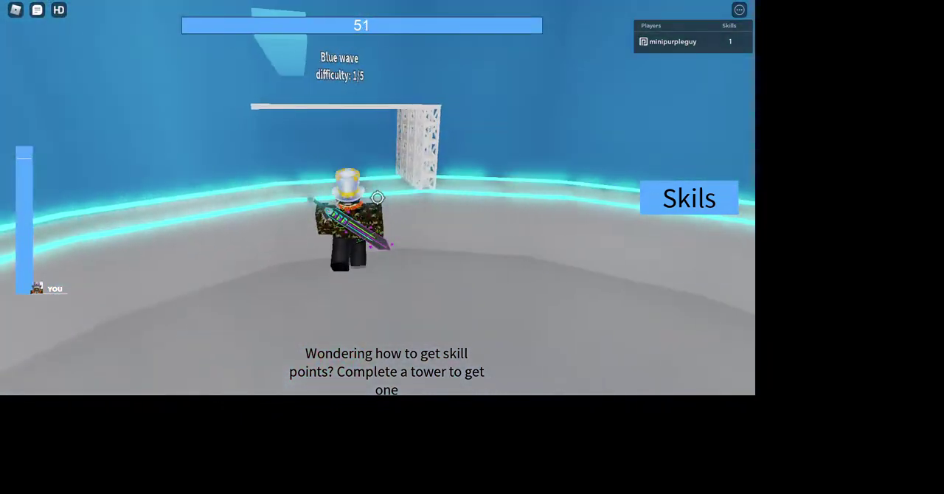
Step: Climb the truss tower again, jump onto the green platform, and advance along it
key("w")
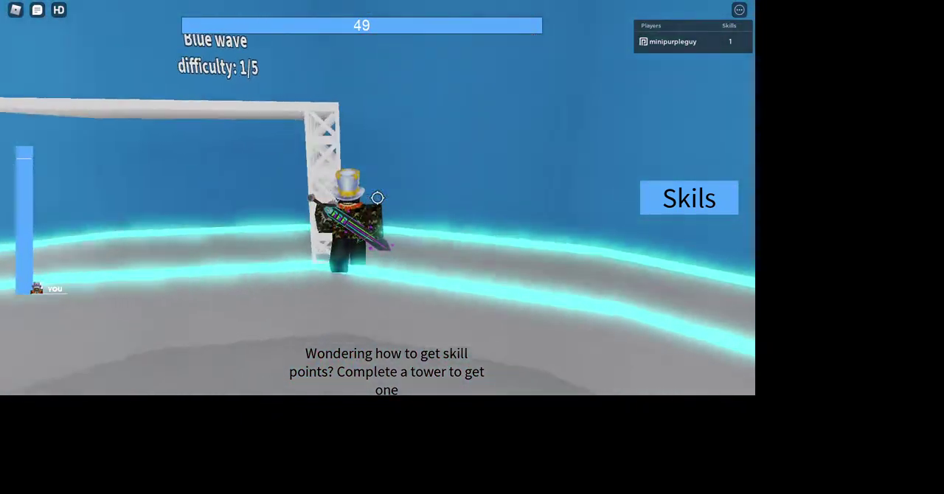
key("w")
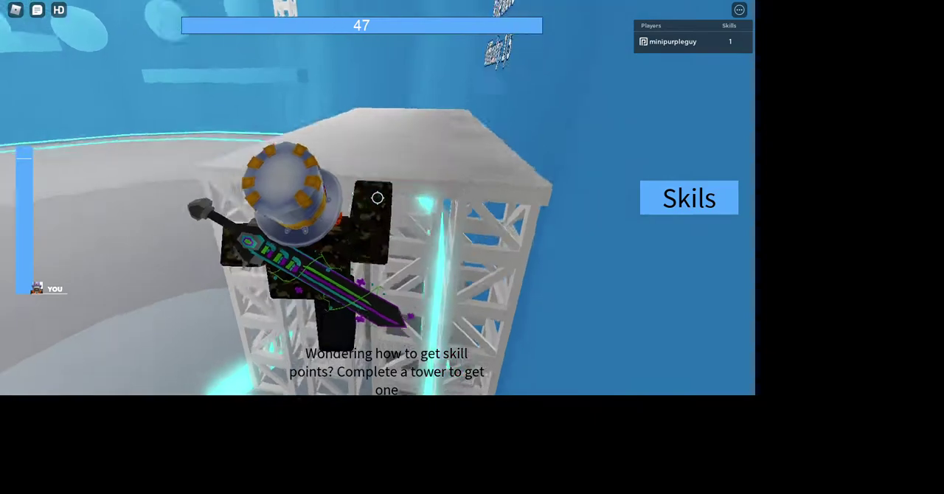
key("w")
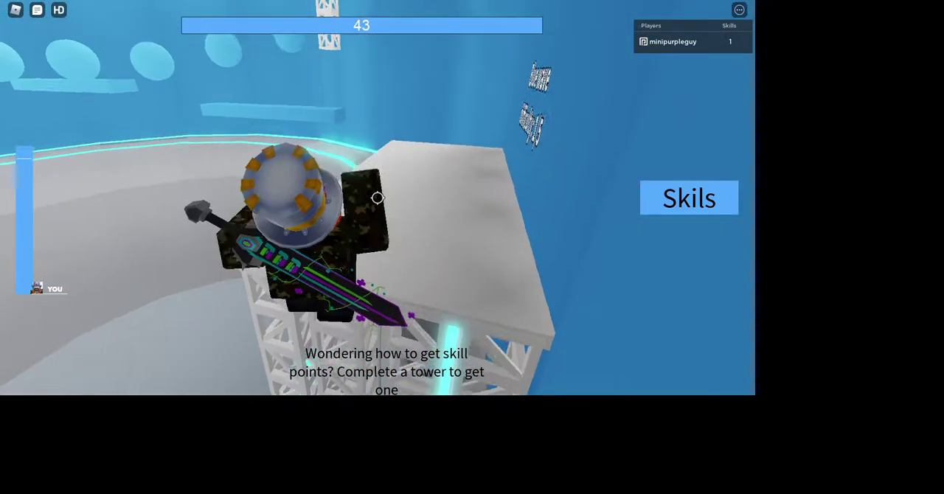
key("w")
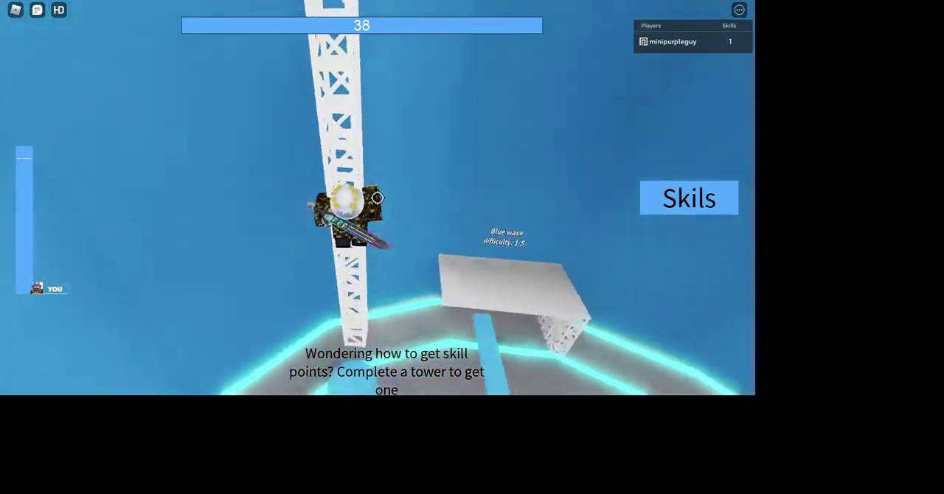
left_click_drag(377, 198, 378, 198)
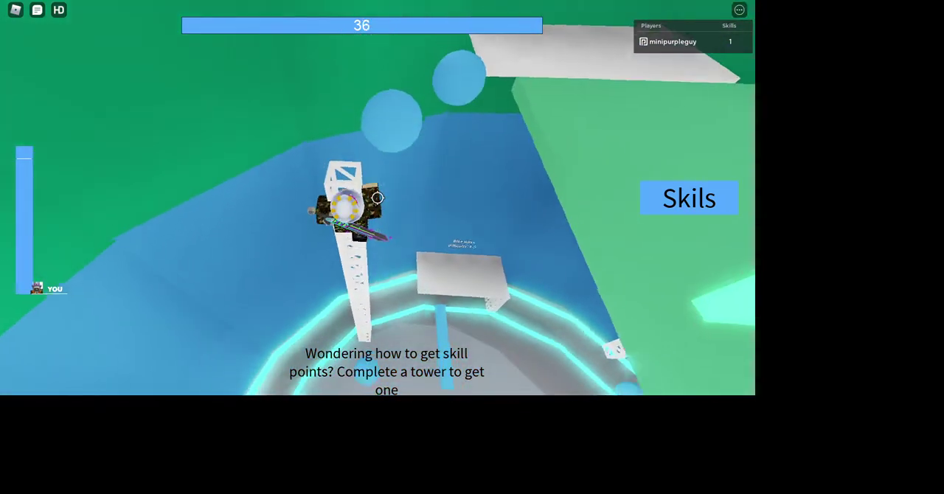
key("w")
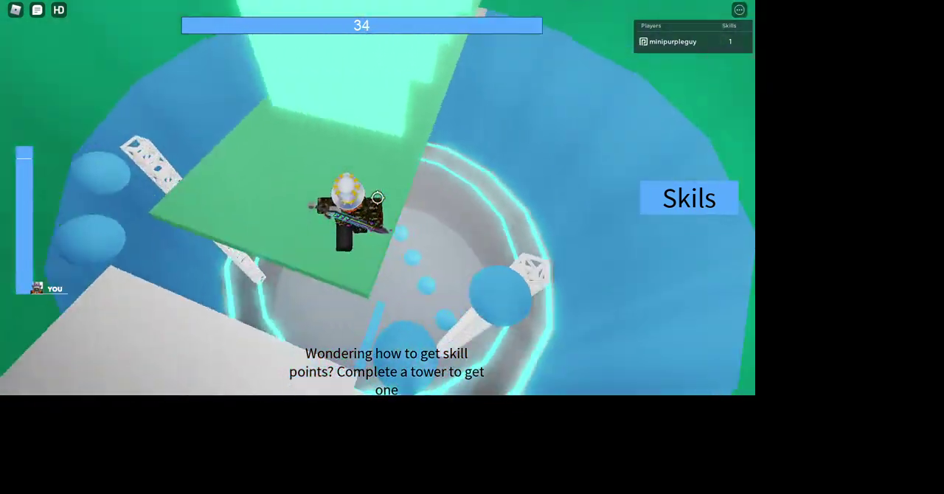
key("w")
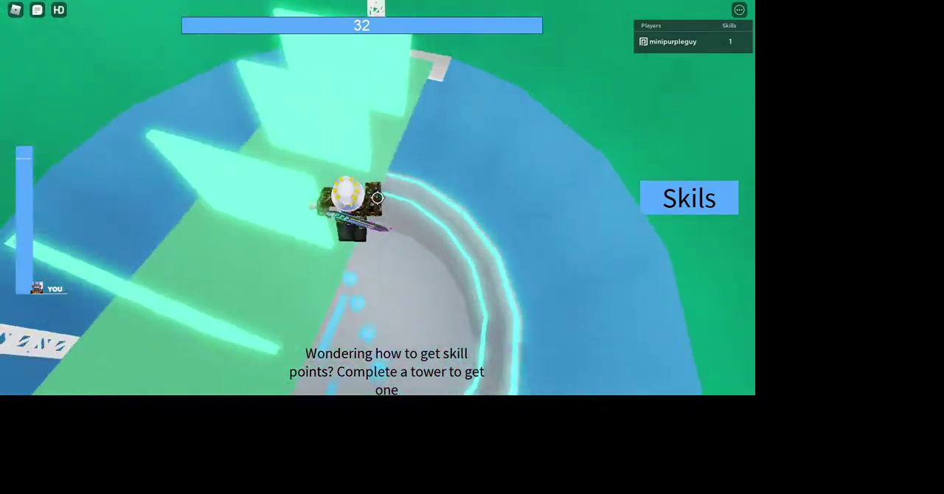
key("w")
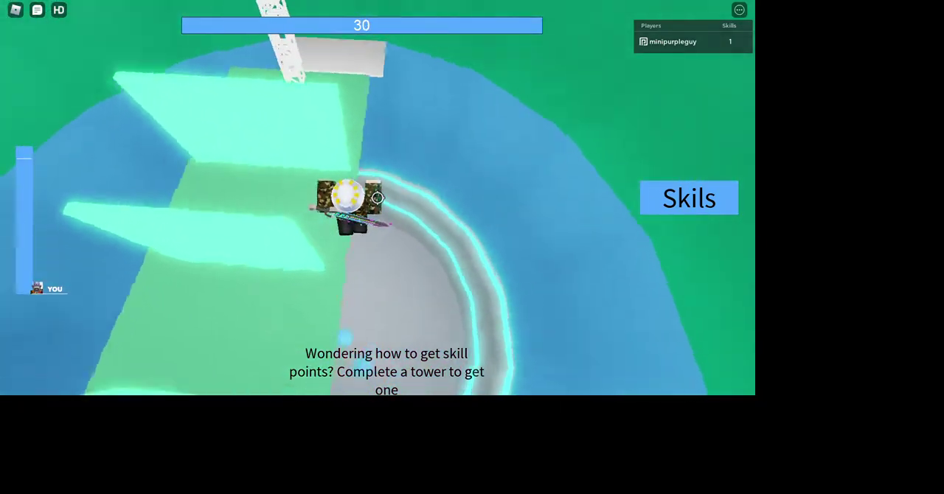
key("w")
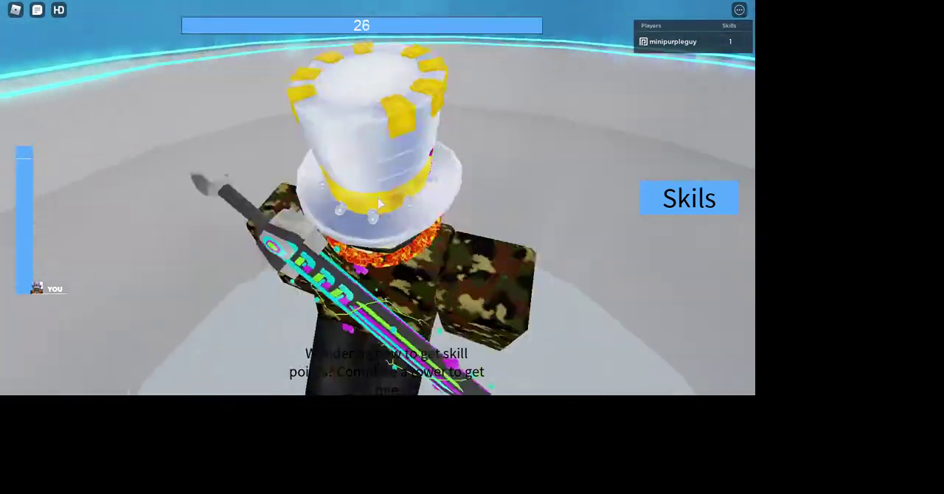
Step: Orbit the camera around the avatar to look out across the arena
key("w")
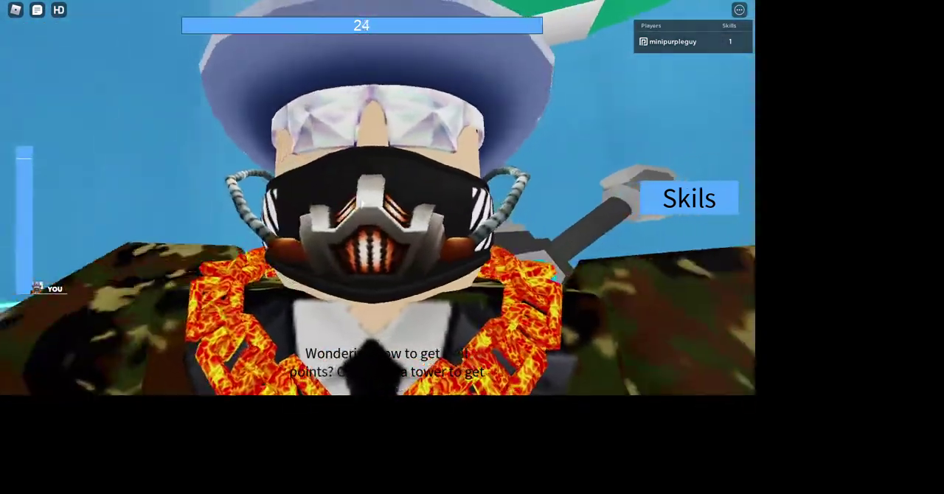
left_click_drag(414, 203, 279, 196)
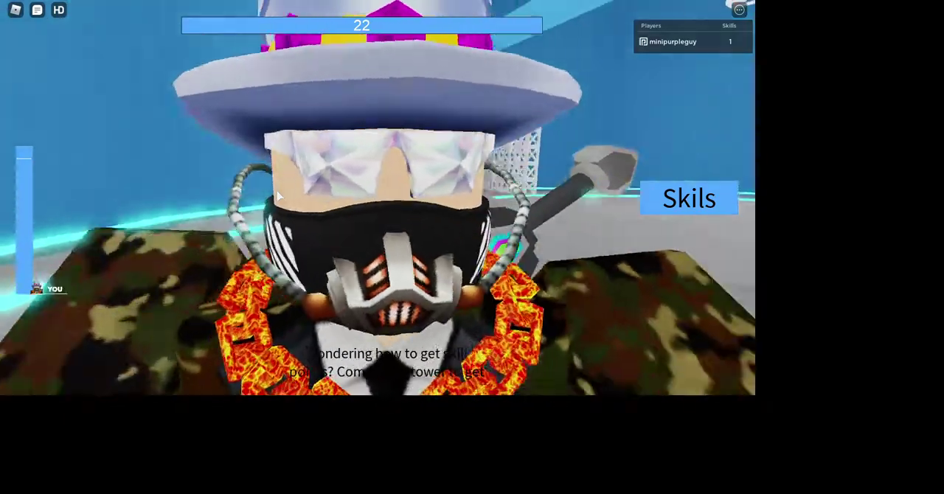
left_click_drag(362, 203, 279, 196)
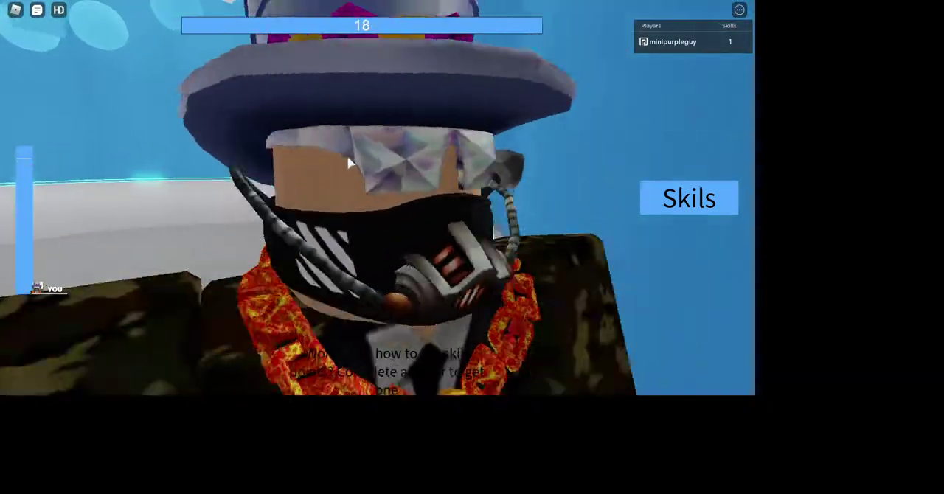
right_click(349, 164)
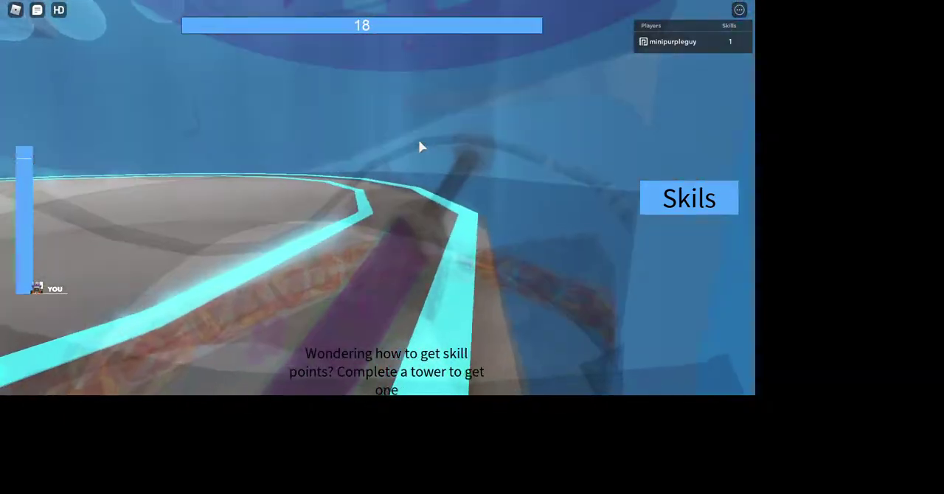
left_click_drag(420, 147, 421, 147)
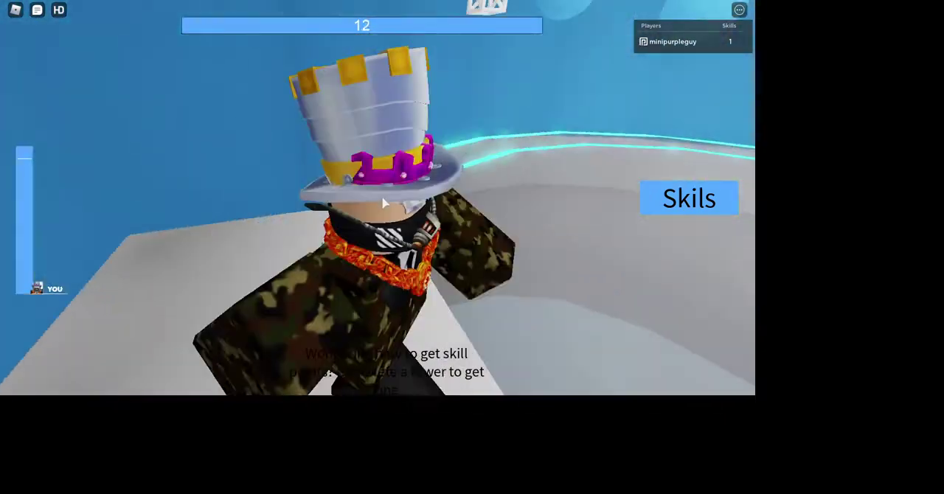
right_click(385, 203)
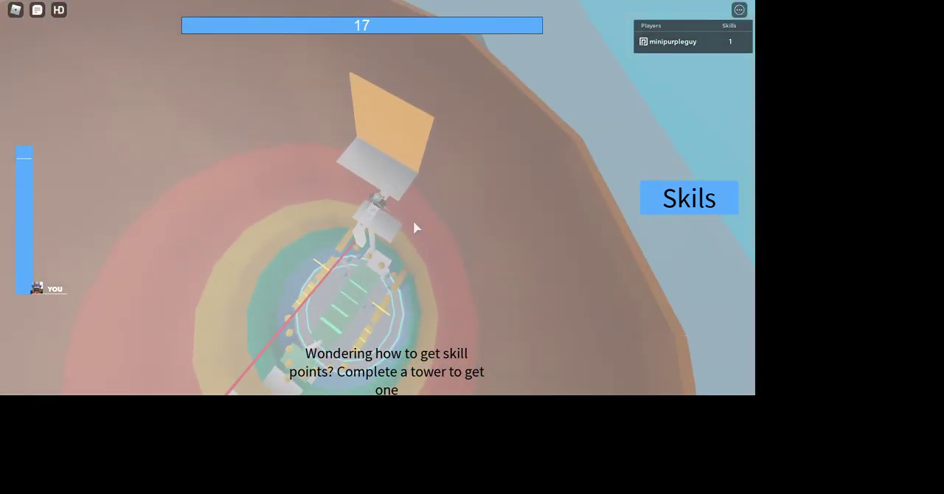
scroll(415, 229, "down", 5)
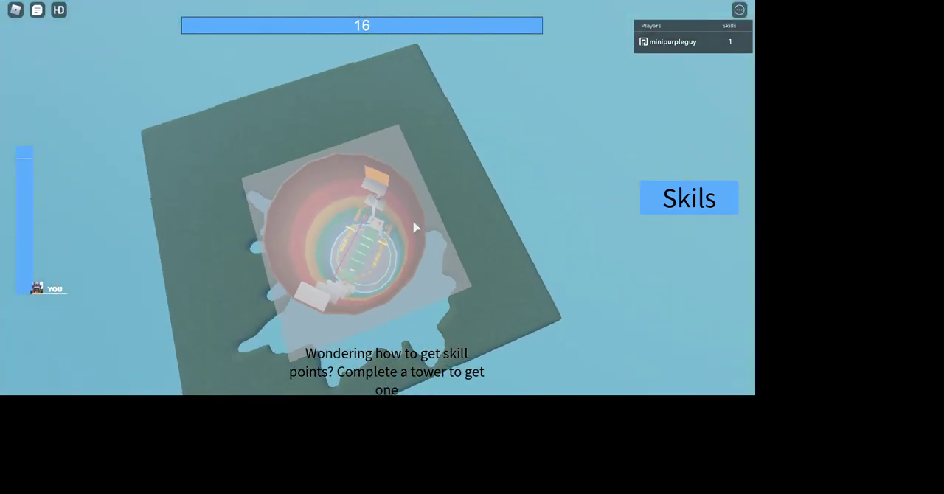
scroll(415, 228, "down", 4)
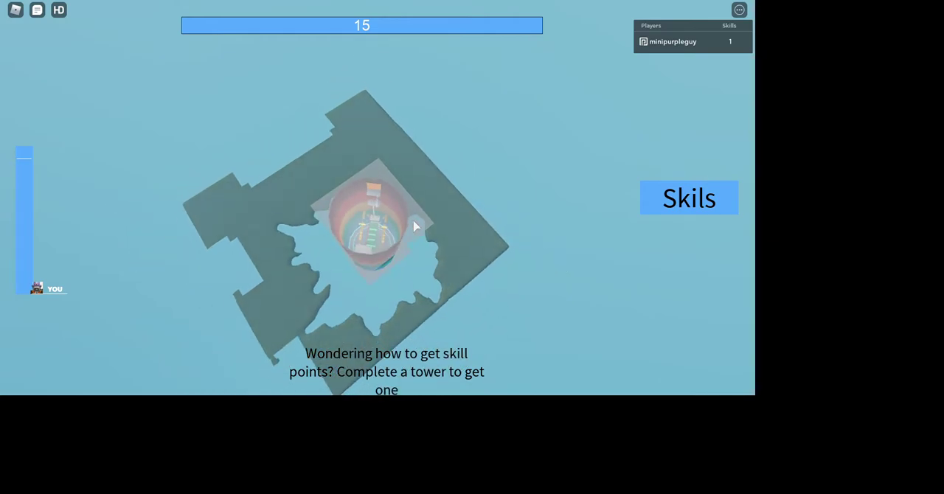
scroll(415, 228, "up", 3)
scroll(415, 227, "up", 3)
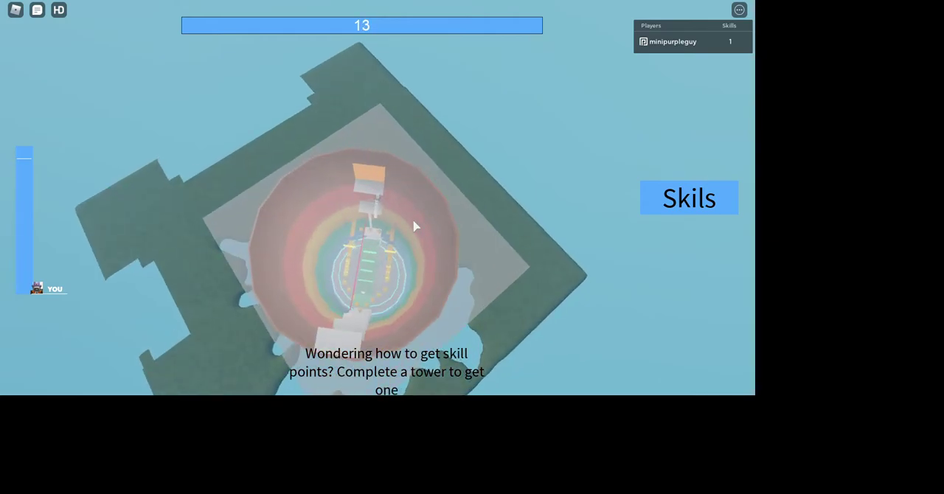
scroll(416, 227, "up", 4)
scroll(415, 227, "up", 3)
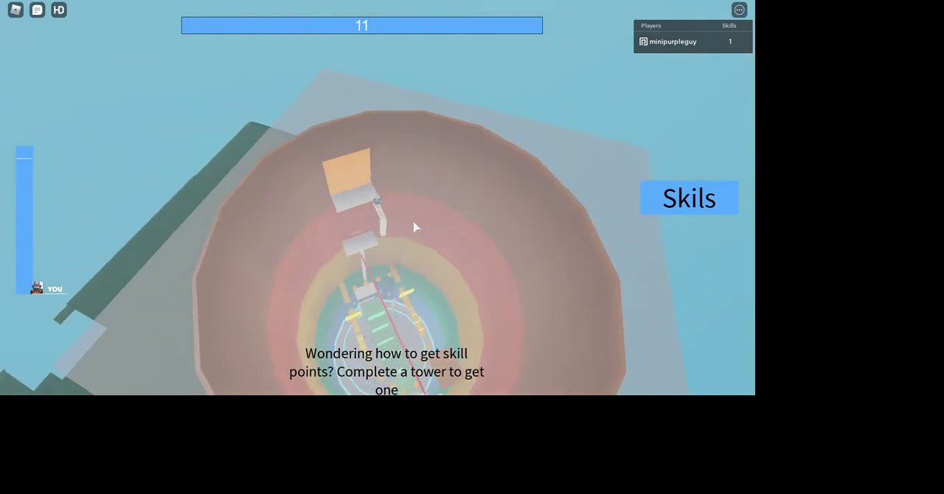